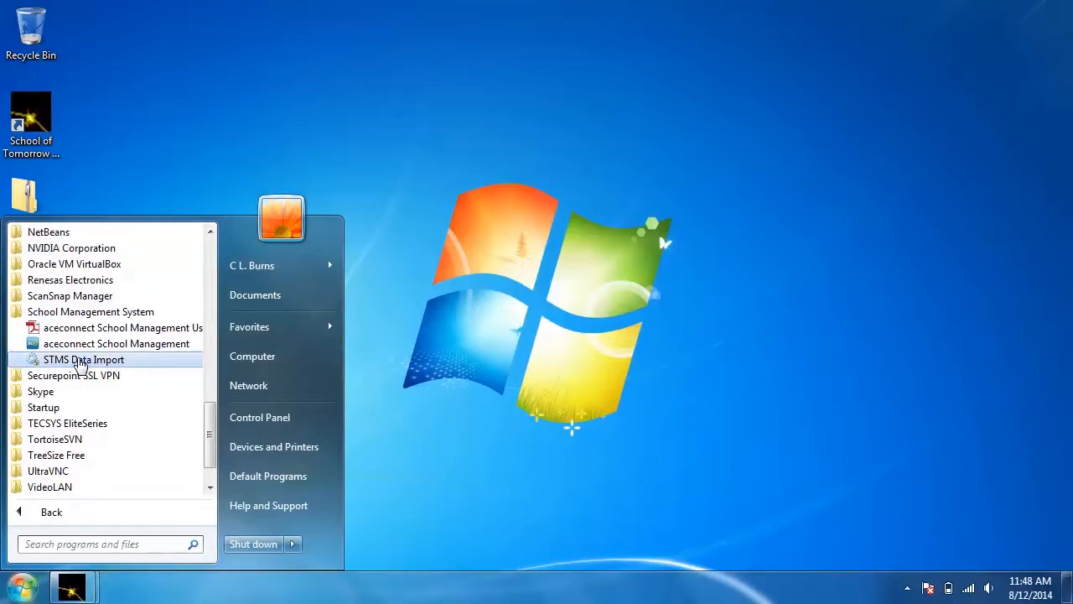
# Launch STMS Data Import and select the backup file 2014-Aug-12 11-12-33 AM.zip from the Desktop
pyautogui.click(80, 360)
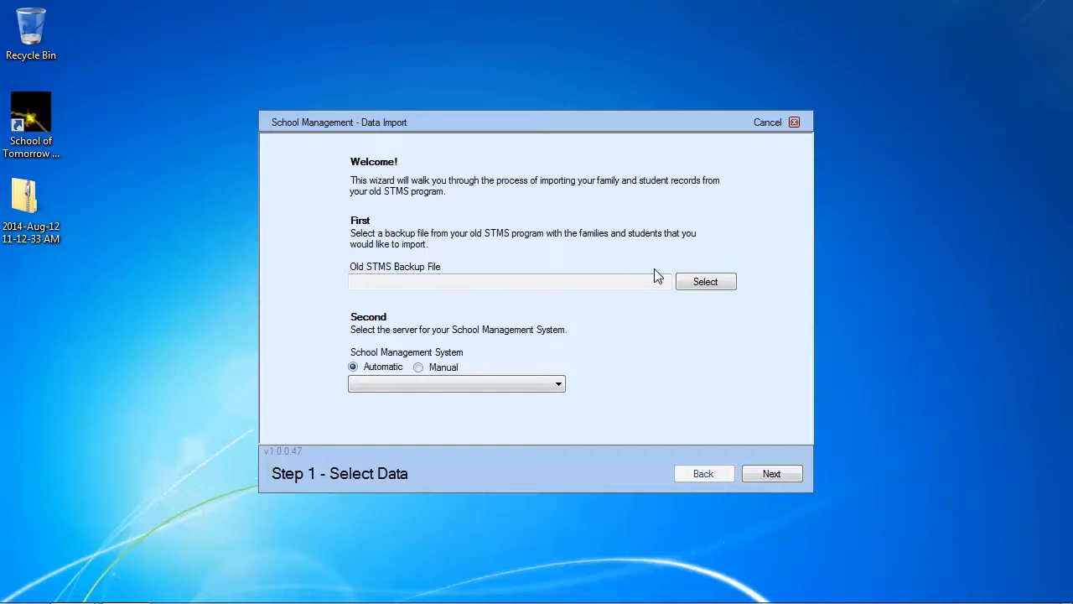
pyautogui.click(704, 283)
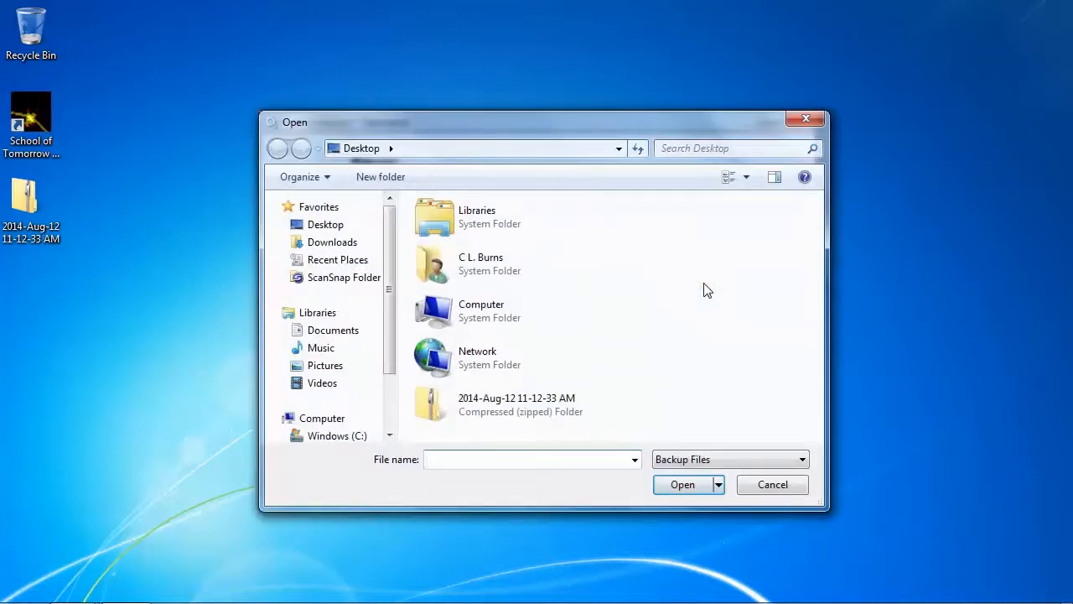
pyautogui.doubleClick(518, 404)
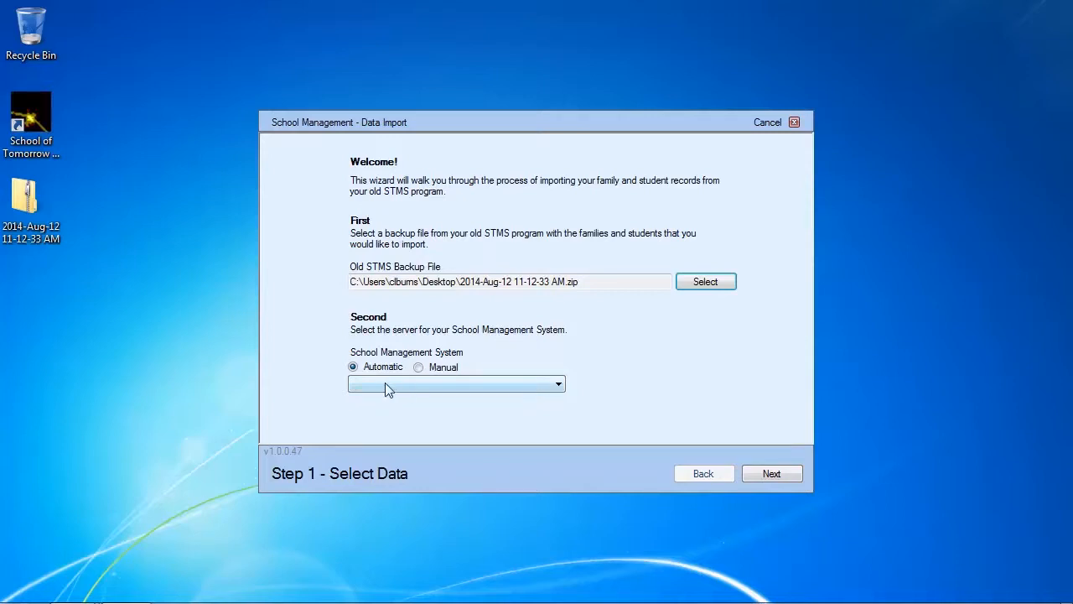
# Choose localhost\sms as the School Management System server and proceed to the next wizard step
pyautogui.click(418, 383)
pyautogui.click(405, 411)
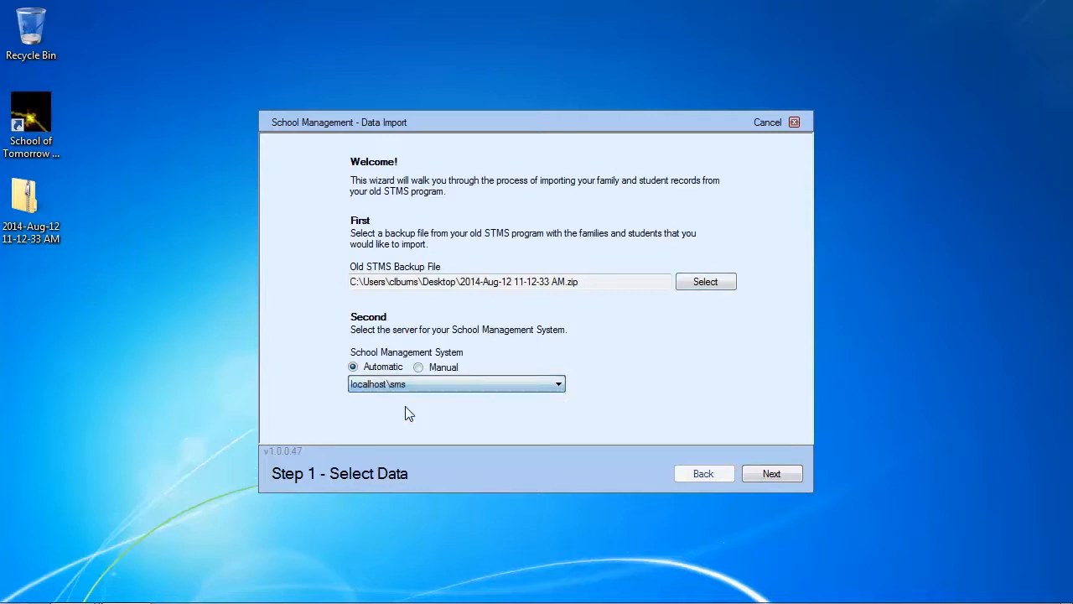
pyautogui.click(508, 382)
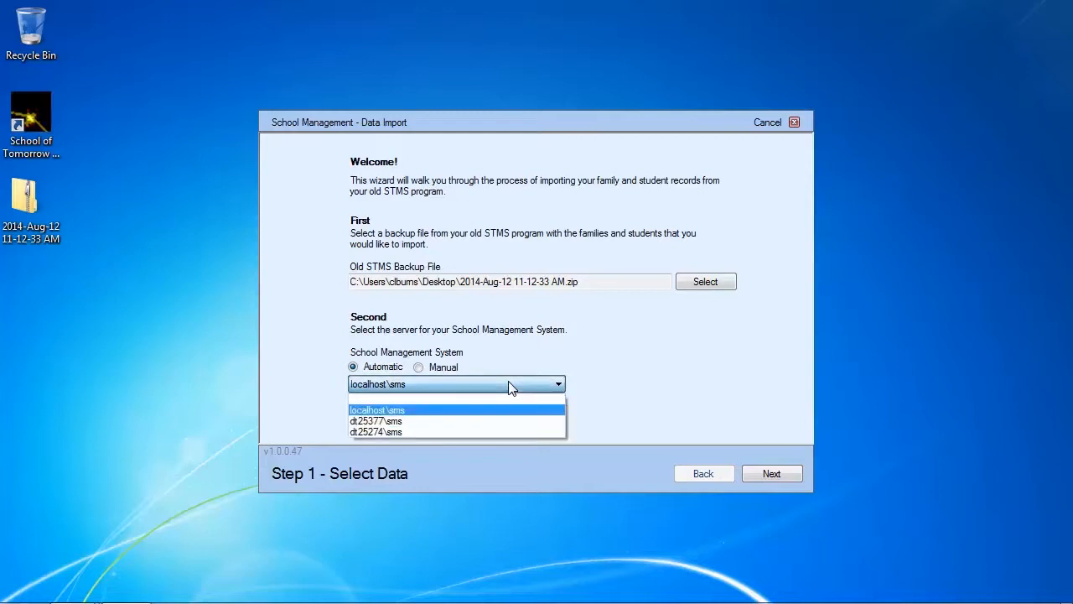
pyautogui.click(429, 414)
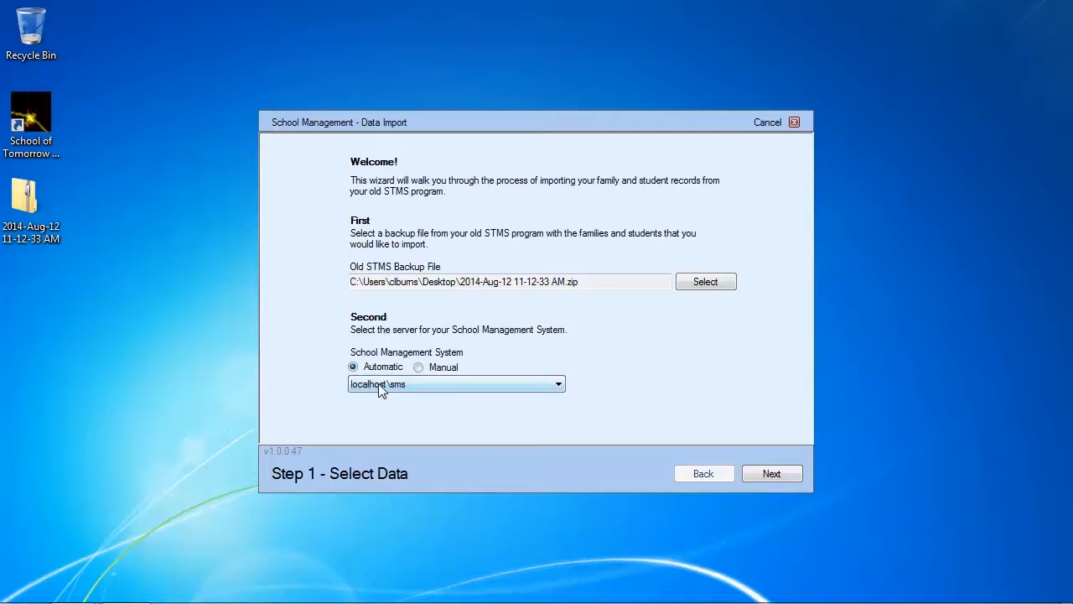
pyautogui.click(754, 474)
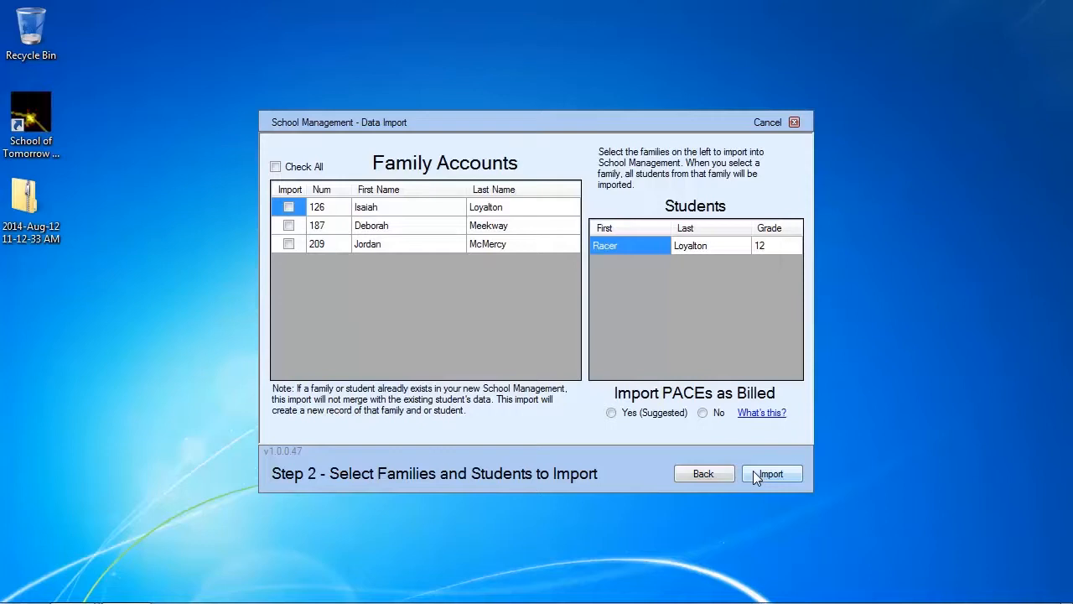
# Mark all three family accounts for import
pyautogui.click(288, 207)
pyautogui.click(290, 245)
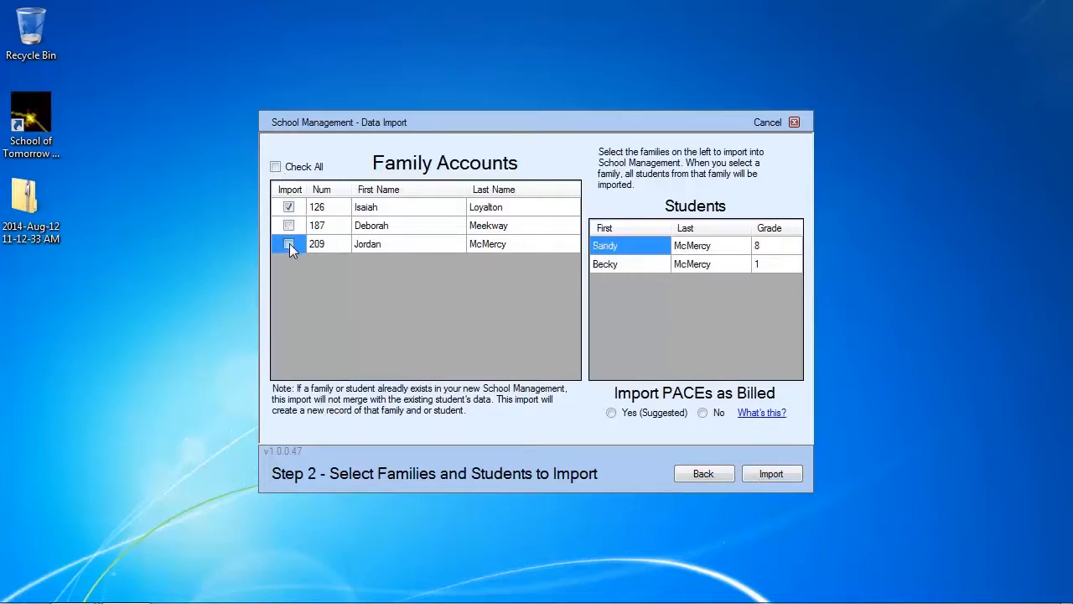
pyautogui.click(289, 227)
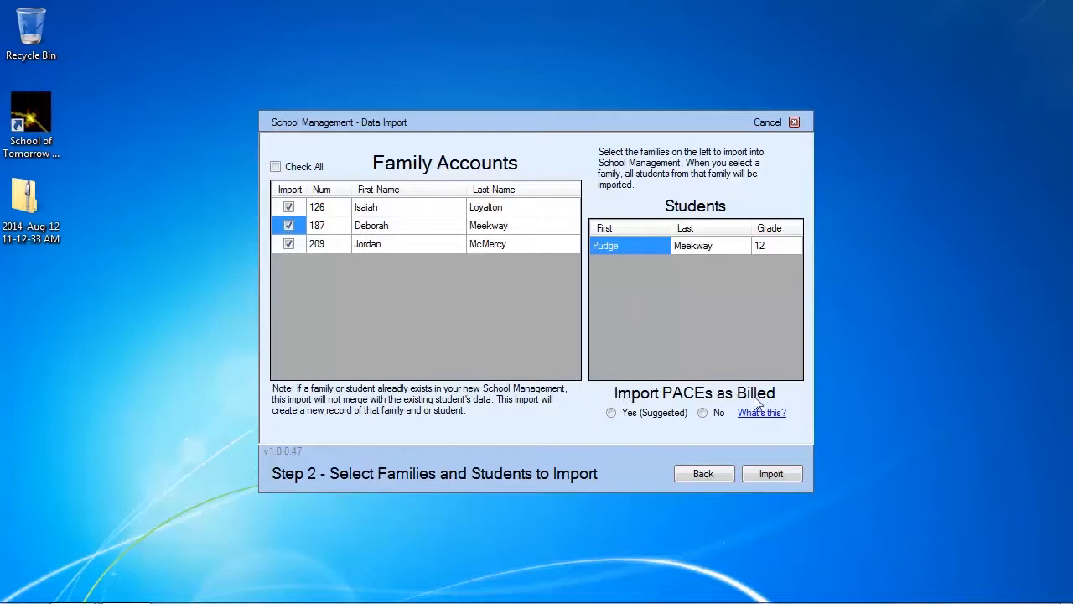
# Set Import PACEs as Billed to Yes (Suggested), then start the import and confirm it
pyautogui.click(667, 421)
pyautogui.click(703, 413)
pyautogui.click(638, 416)
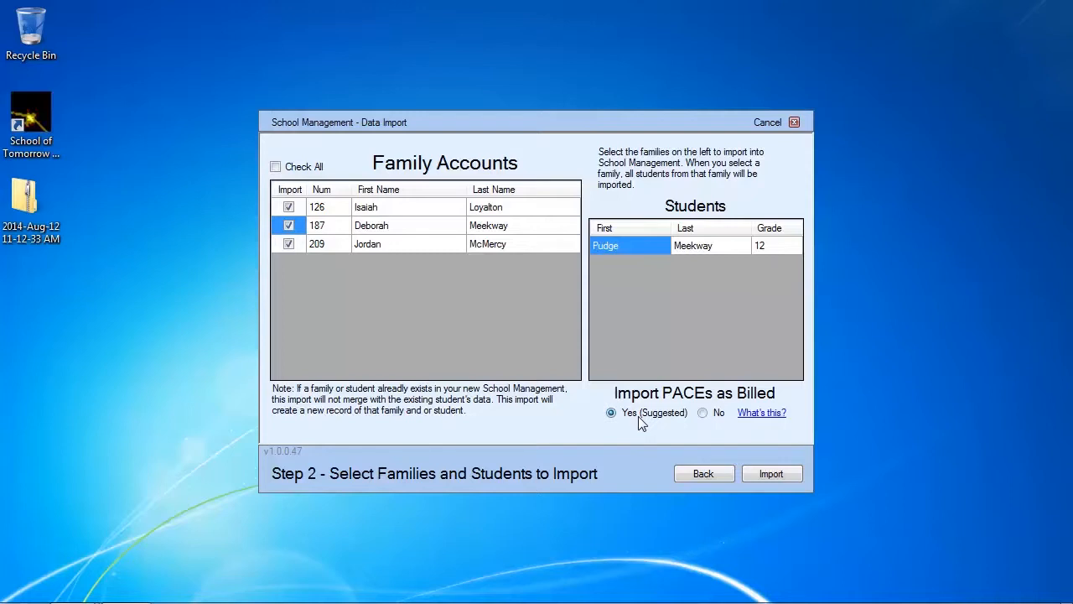
pyautogui.click(762, 475)
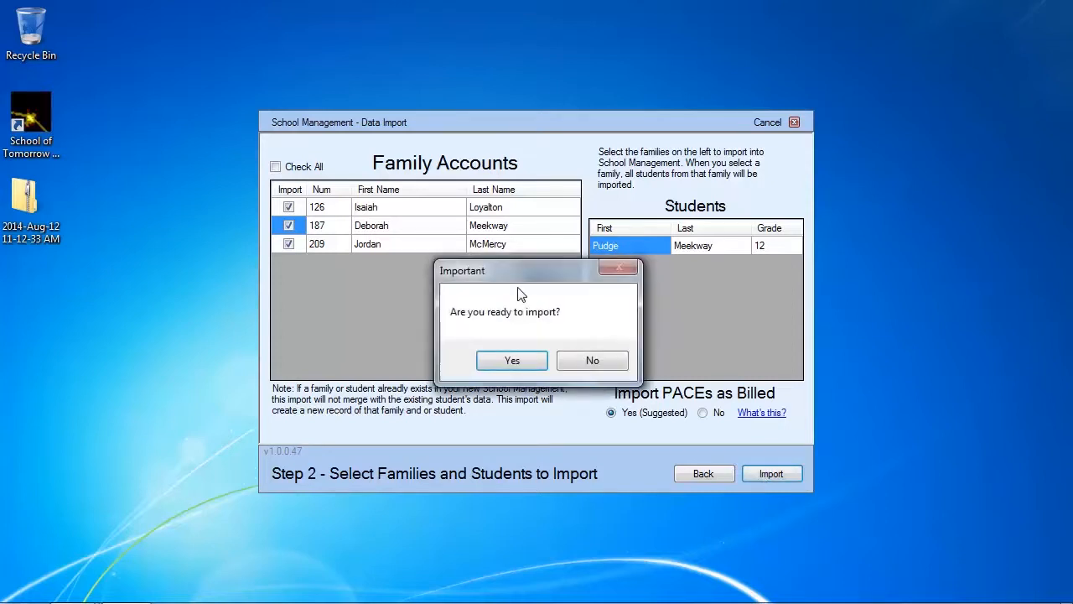
pyautogui.click(513, 362)
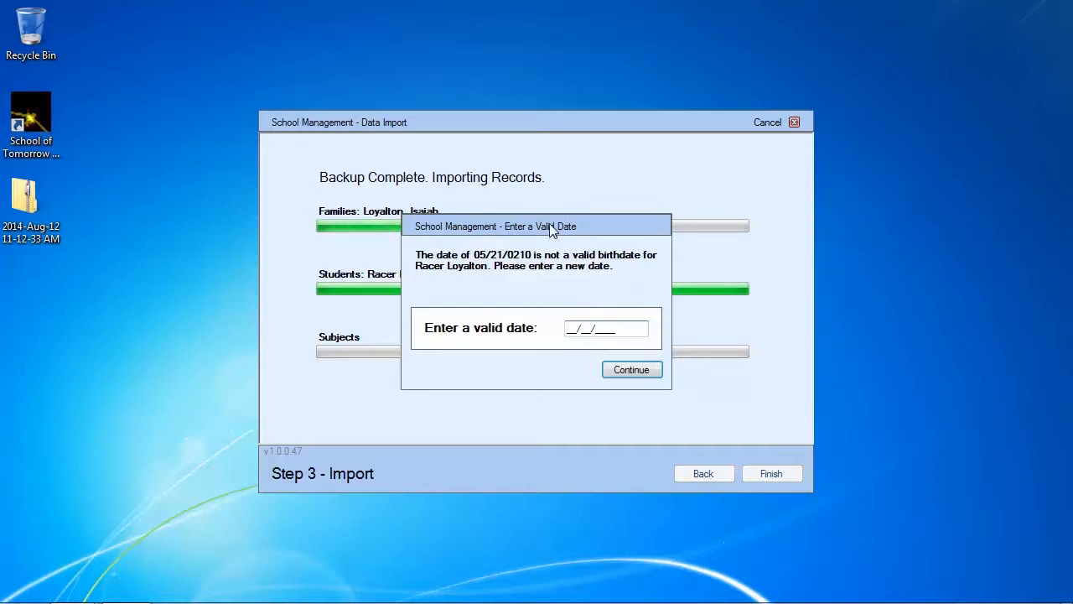
# Enter a valid replacement birthdate for the student in the date prompt and continue
pyautogui.moveTo(551, 226); pyautogui.dragTo(591, 297)
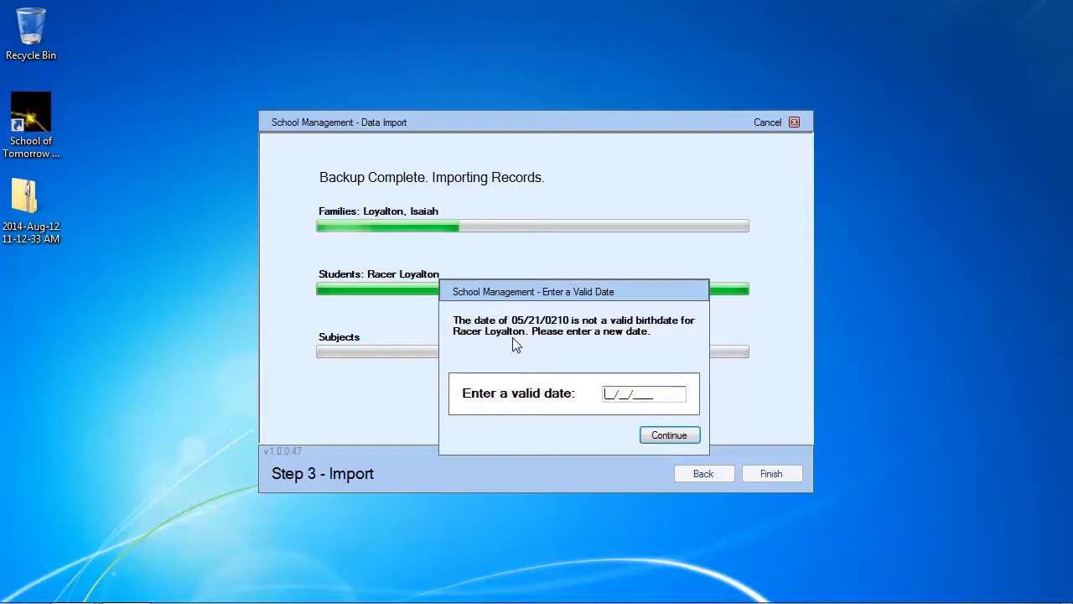
pyautogui.write('05/')
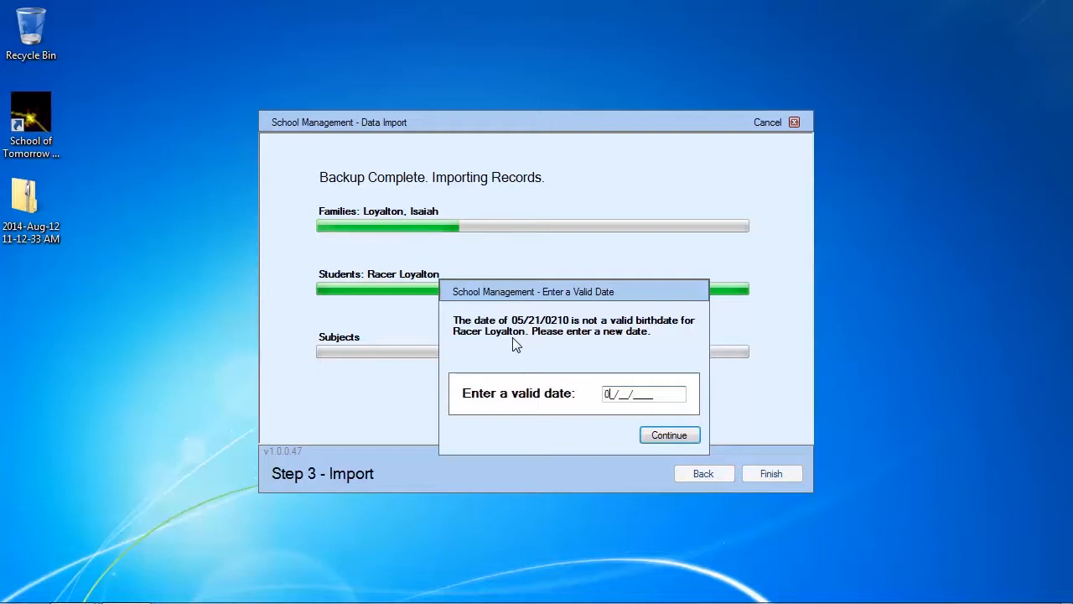
pyautogui.write('21/2')
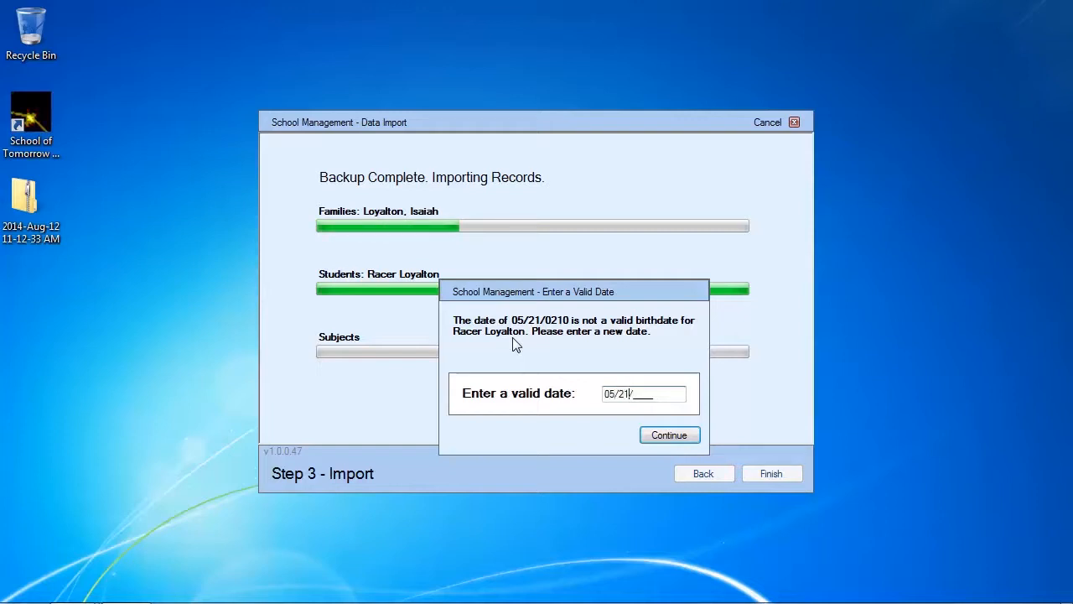
pyautogui.write('001')
pyautogui.click(662, 436)
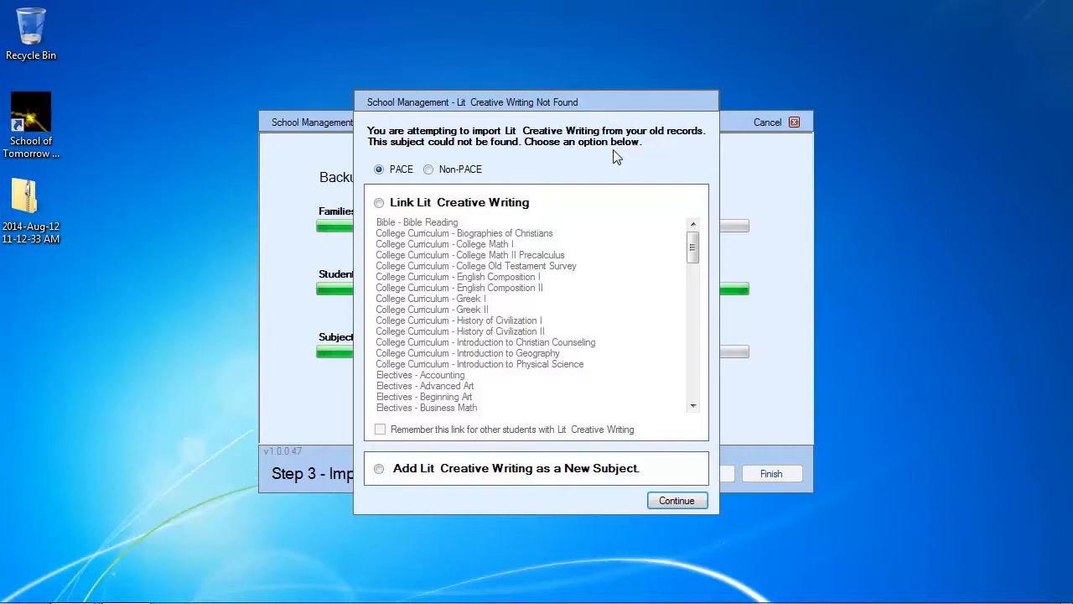
# Link Lit Creative Writing to Literature and Creative Writing - Literature and Creative Writing, remember the link for other students, and continue
pyautogui.click(436, 210)
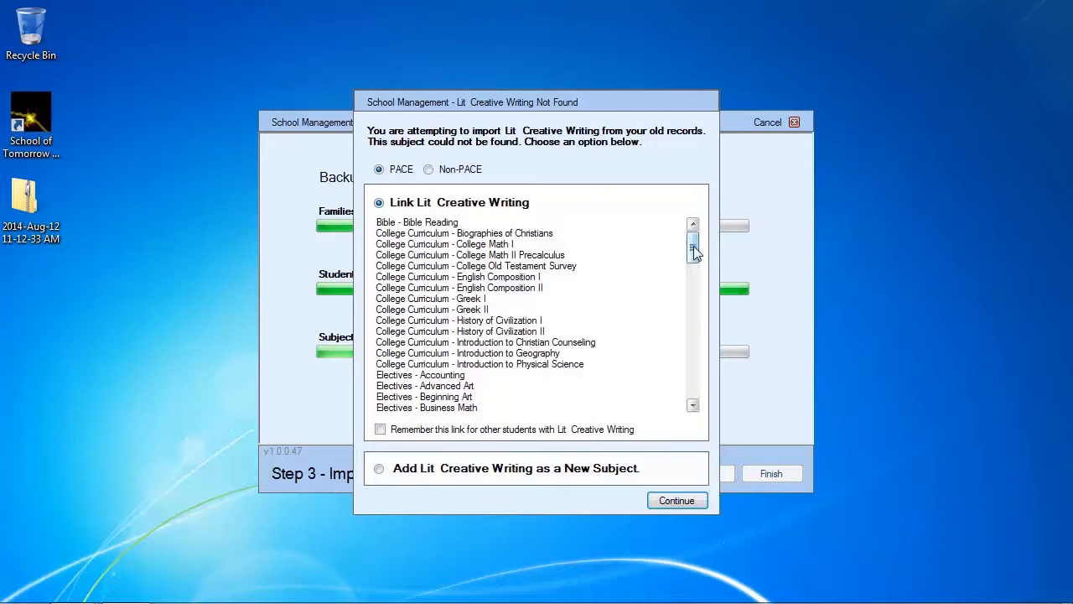
pyautogui.moveTo(693, 246); pyautogui.dragTo(692, 317)
pyautogui.click(563, 299)
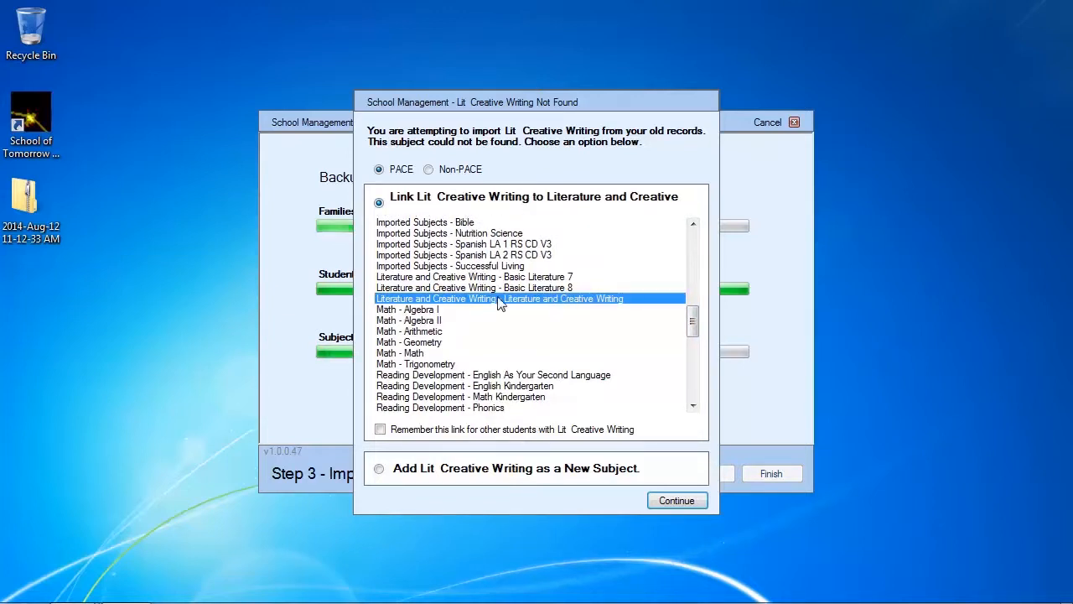
pyautogui.click(472, 433)
pyautogui.click(430, 353)
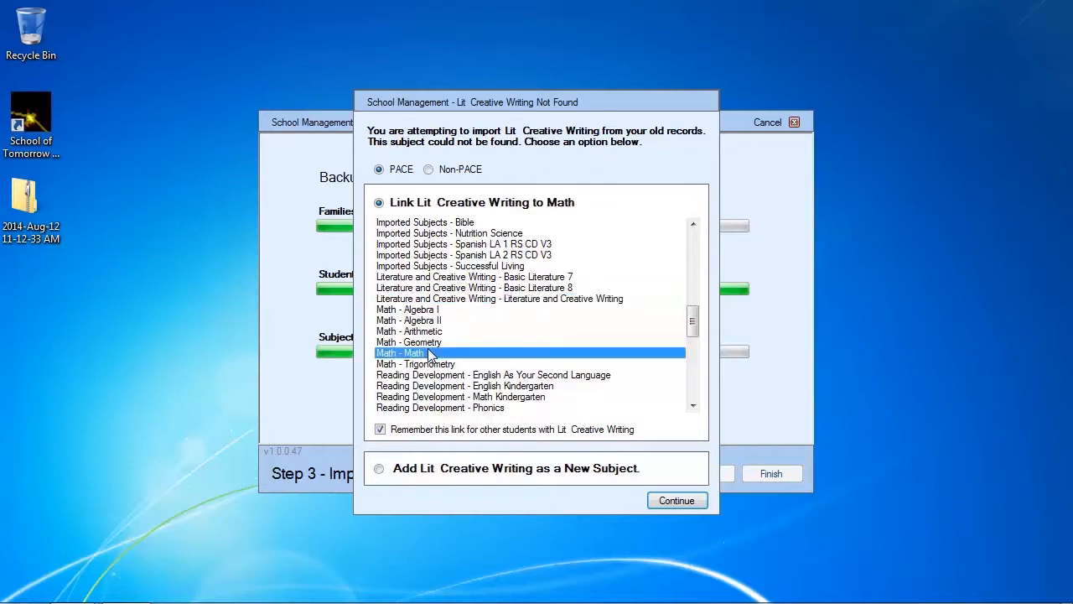
pyautogui.click(517, 302)
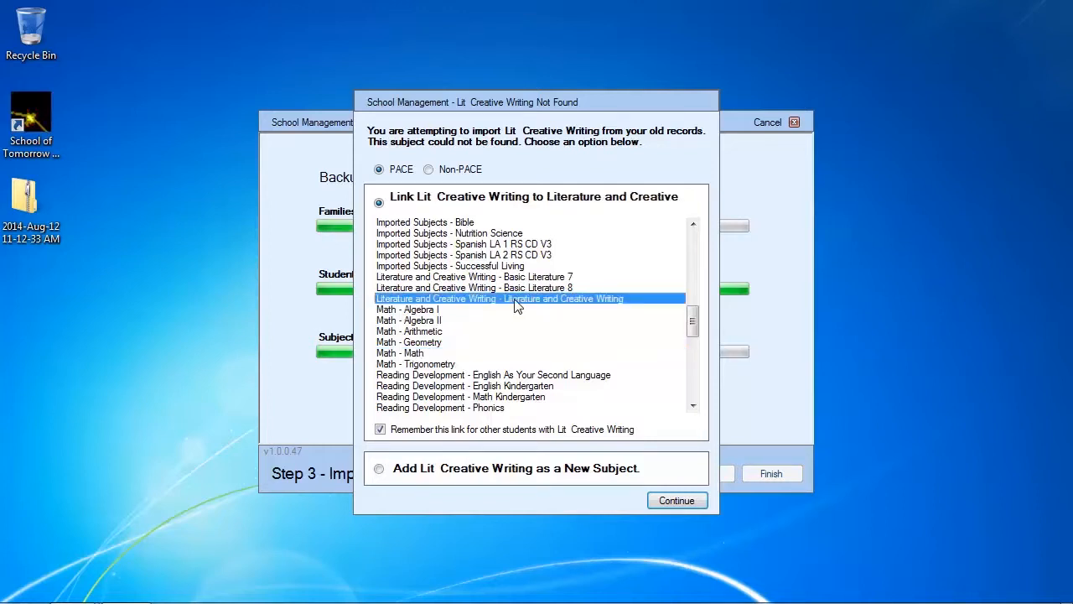
pyautogui.click(676, 502)
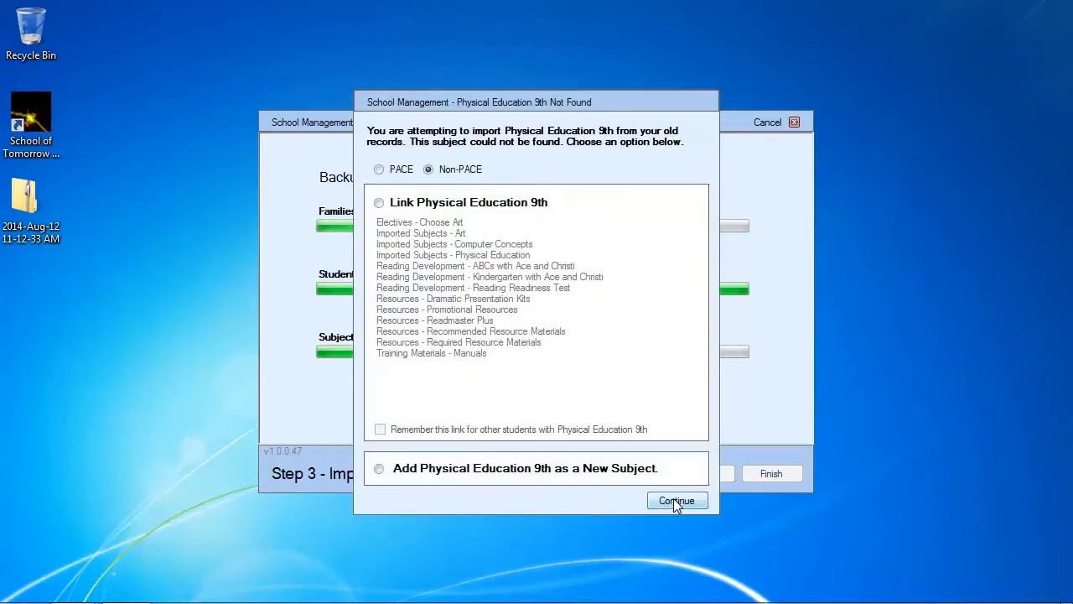
# Link Physical Education 9th to Imported Subjects - Physical Education, remember the link for other students, and continue
pyautogui.click(434, 202)
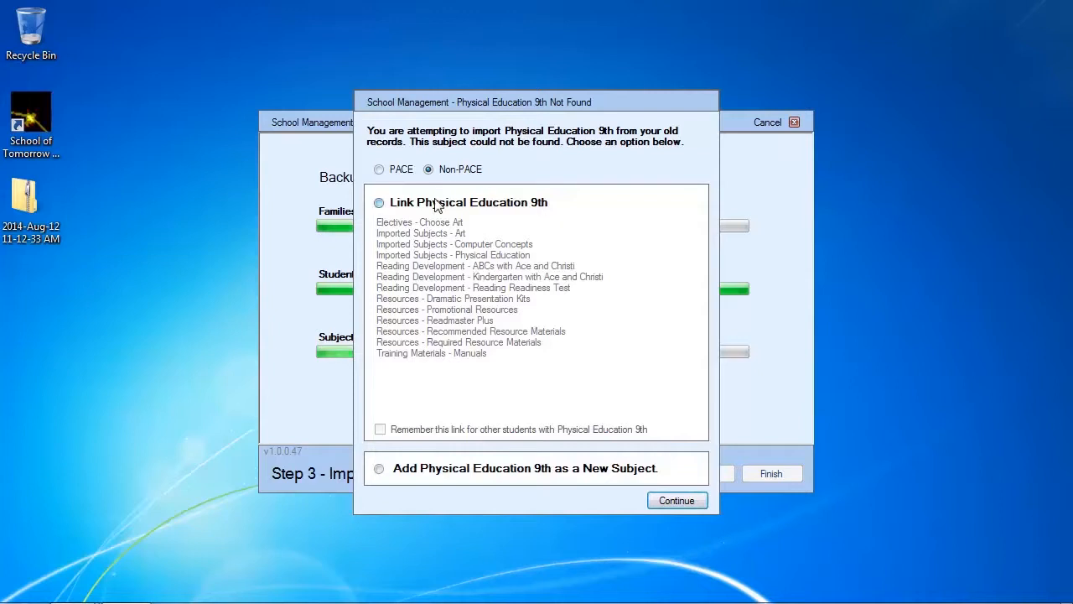
pyautogui.click(493, 255)
pyautogui.click(423, 429)
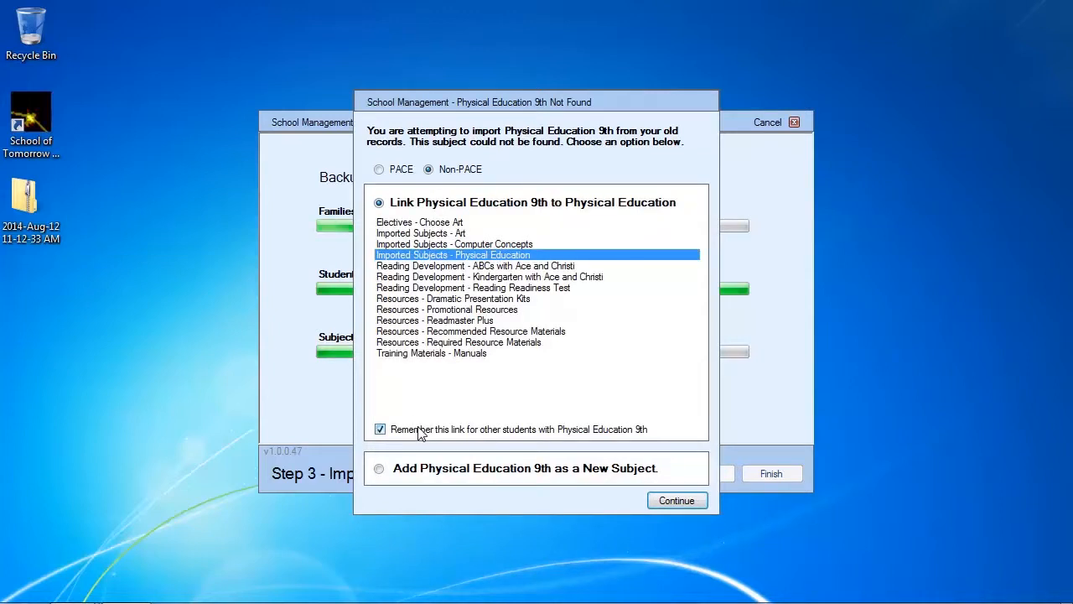
pyautogui.click(680, 500)
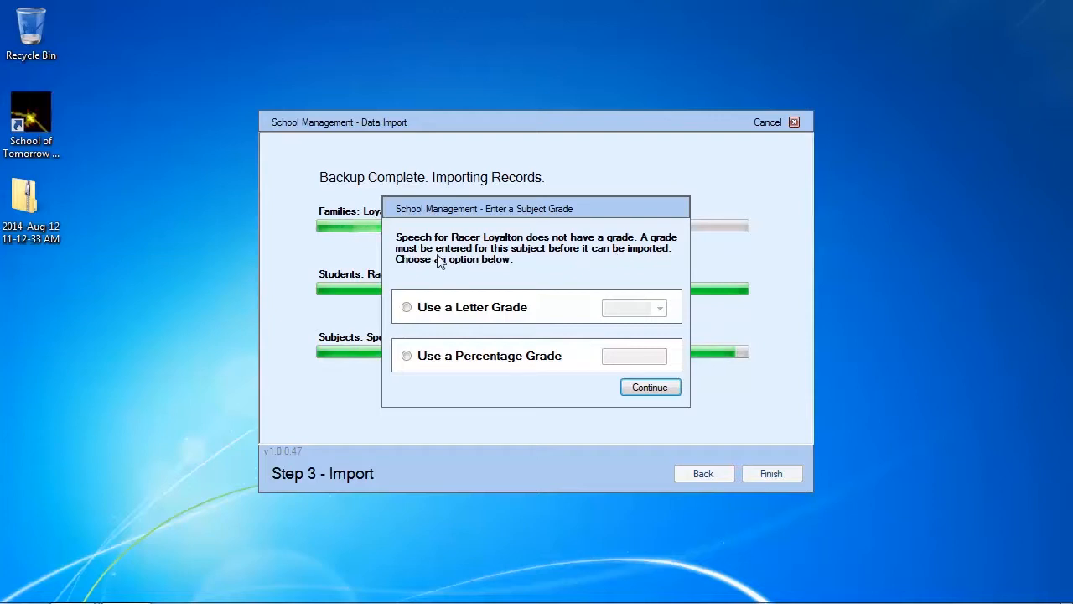
# Give the Speech subject a letter grade of A+ and continue
pyautogui.click(472, 309)
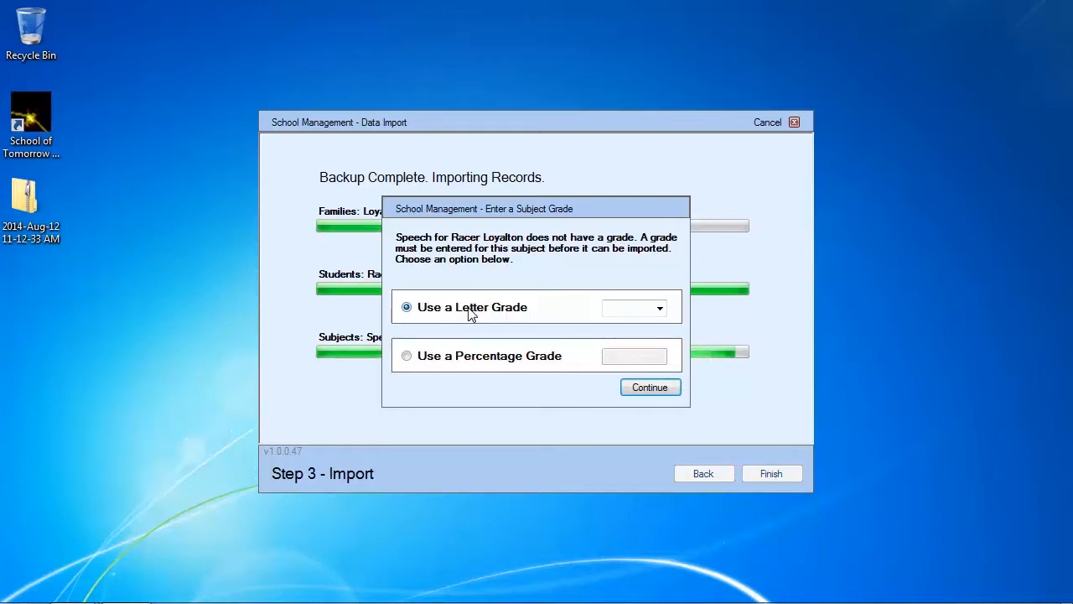
pyautogui.click(660, 309)
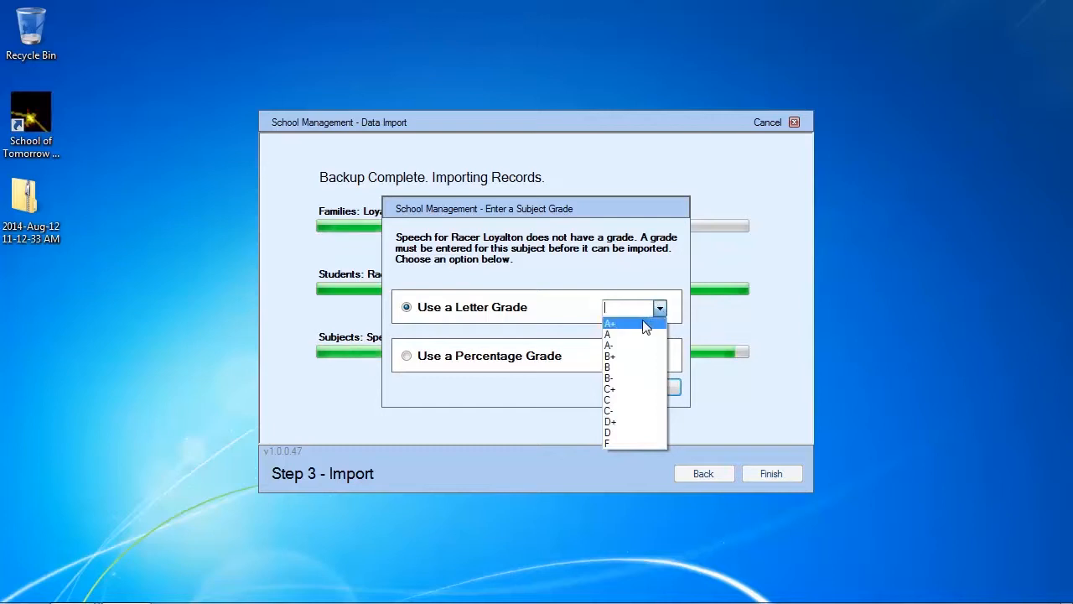
pyautogui.click(646, 325)
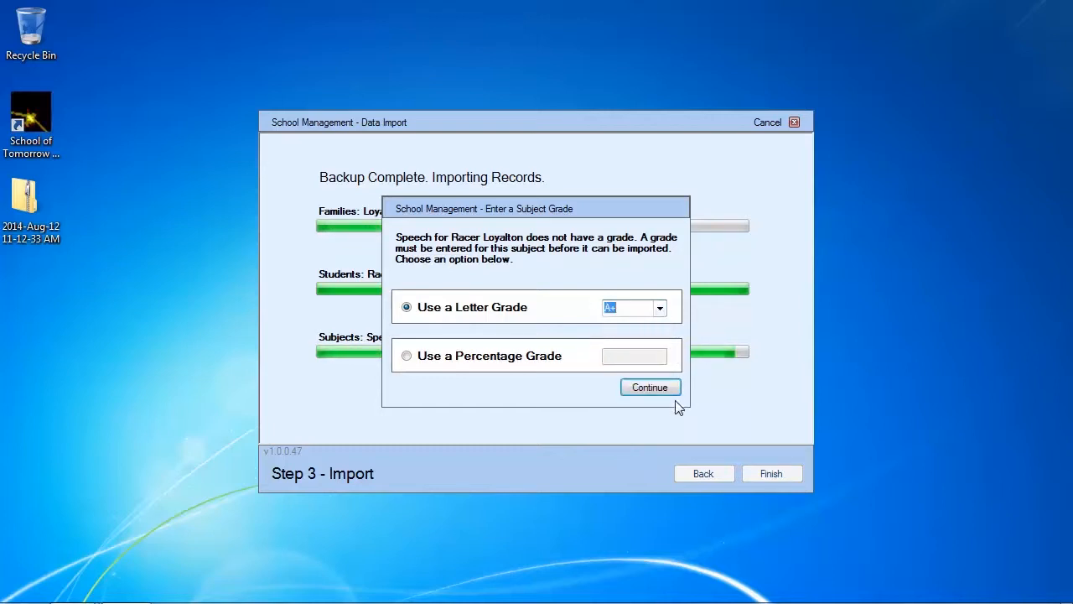
pyautogui.click(642, 391)
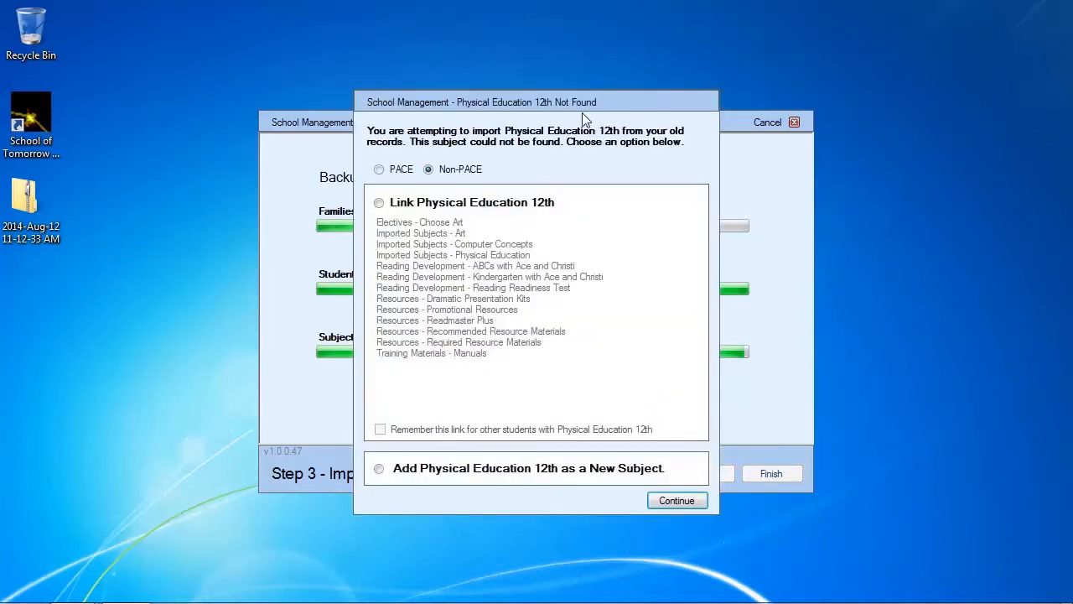
# Link Physical Education 12th to Imported Subjects - Physical Education, remember the link for other students, and continue
pyautogui.click(451, 204)
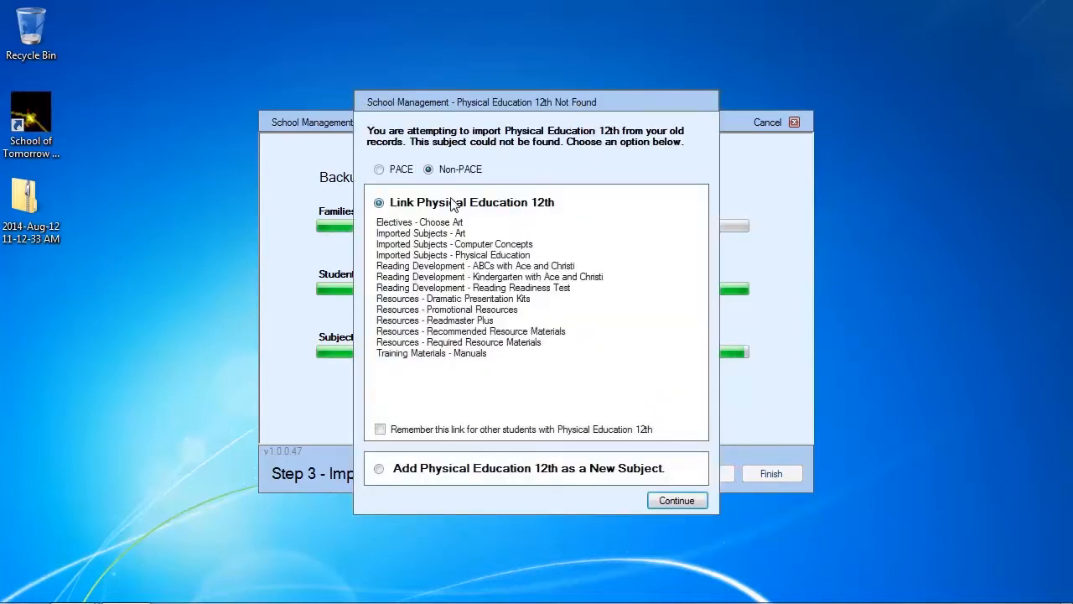
pyautogui.click(503, 255)
pyautogui.click(474, 430)
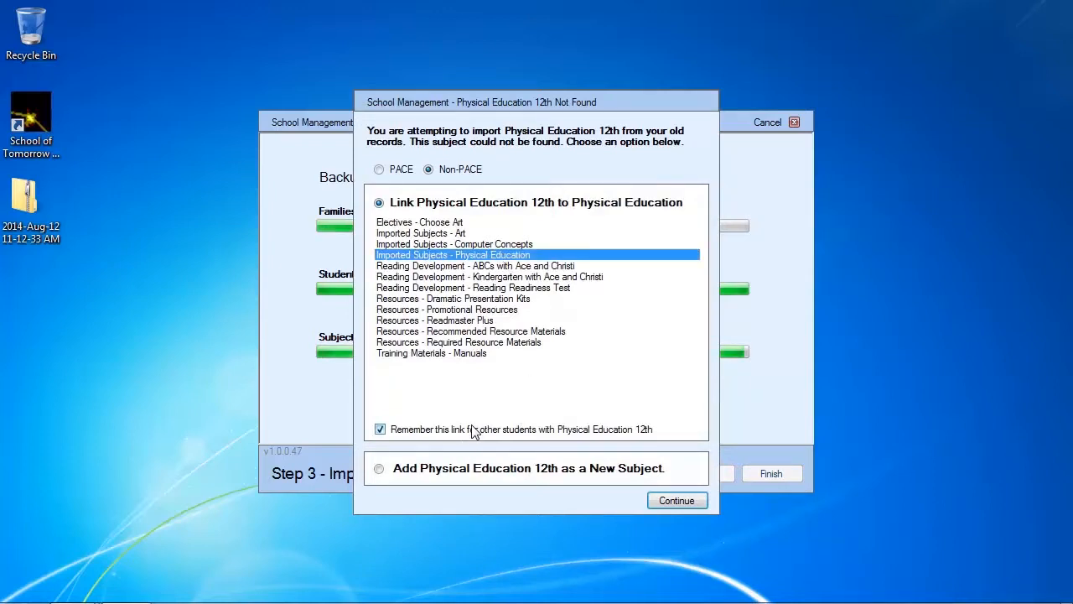
pyautogui.click(675, 500)
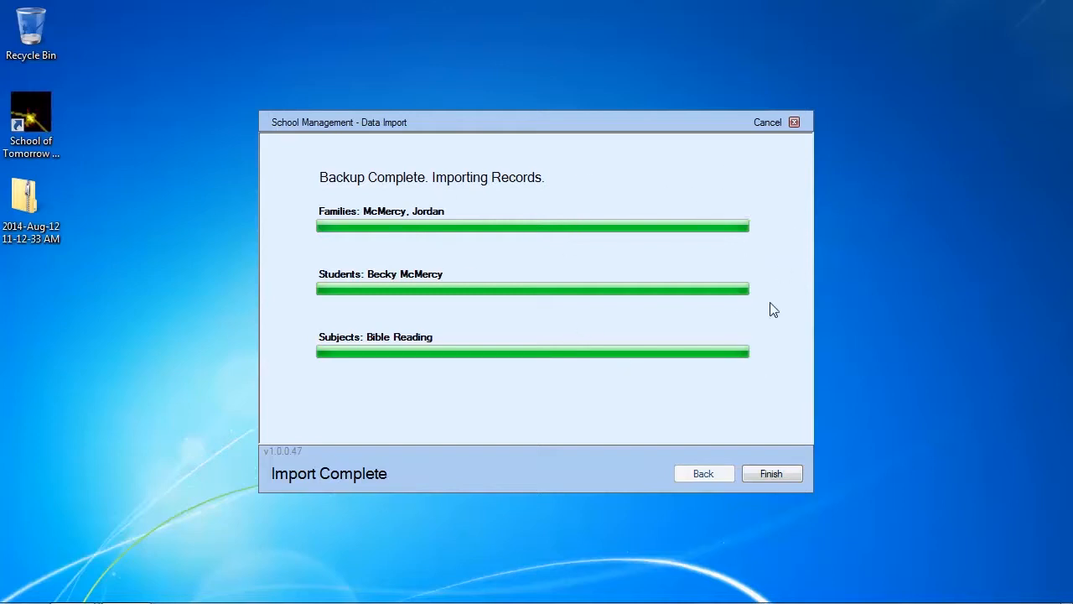
# Finish the import, review the entry in the subject errors list, and close the wizard
pyautogui.click(770, 474)
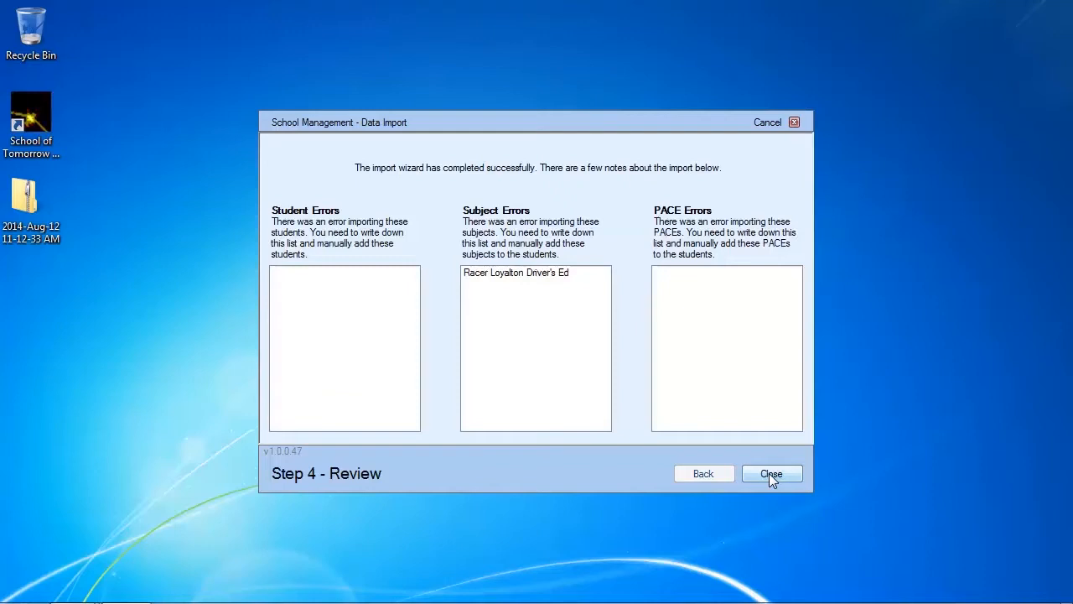
pyautogui.click(513, 275)
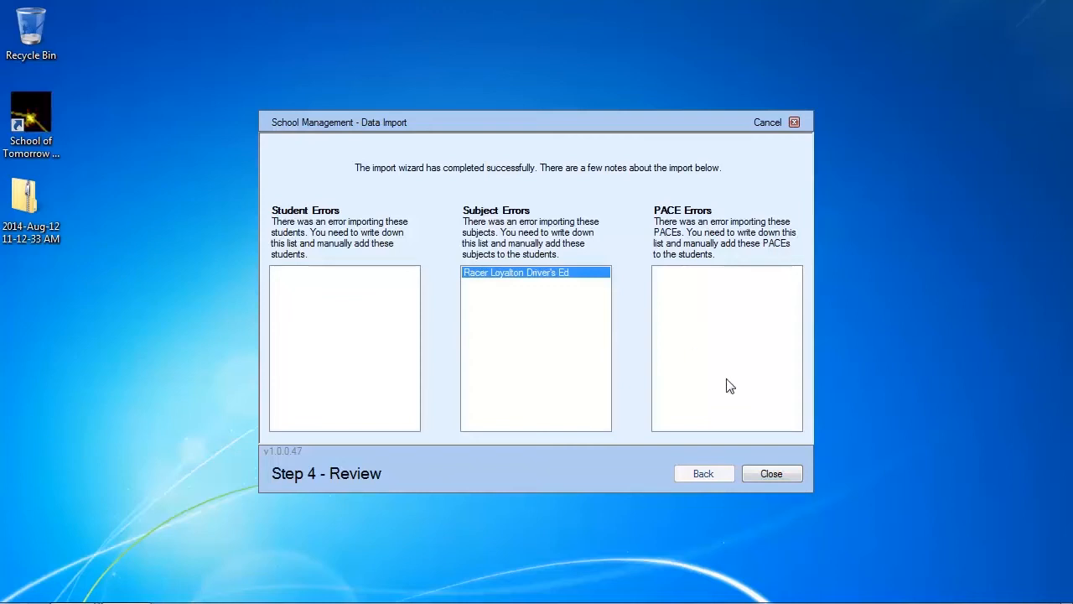
pyautogui.click(766, 475)
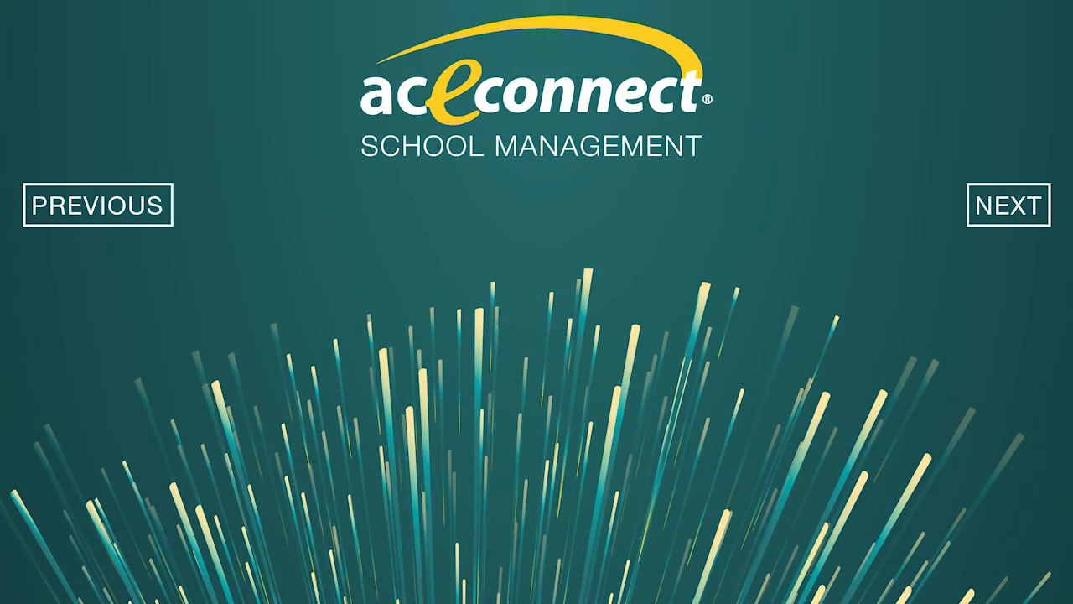